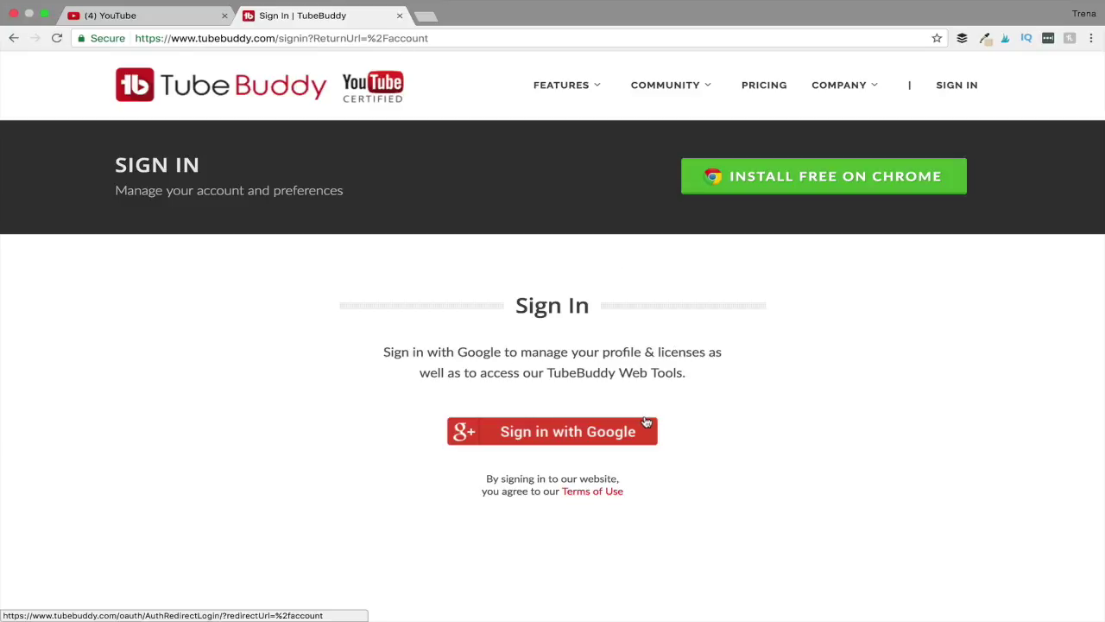
Sign in to TubeBuddy with the Google account to reach the My Account home page.
click(603, 438)
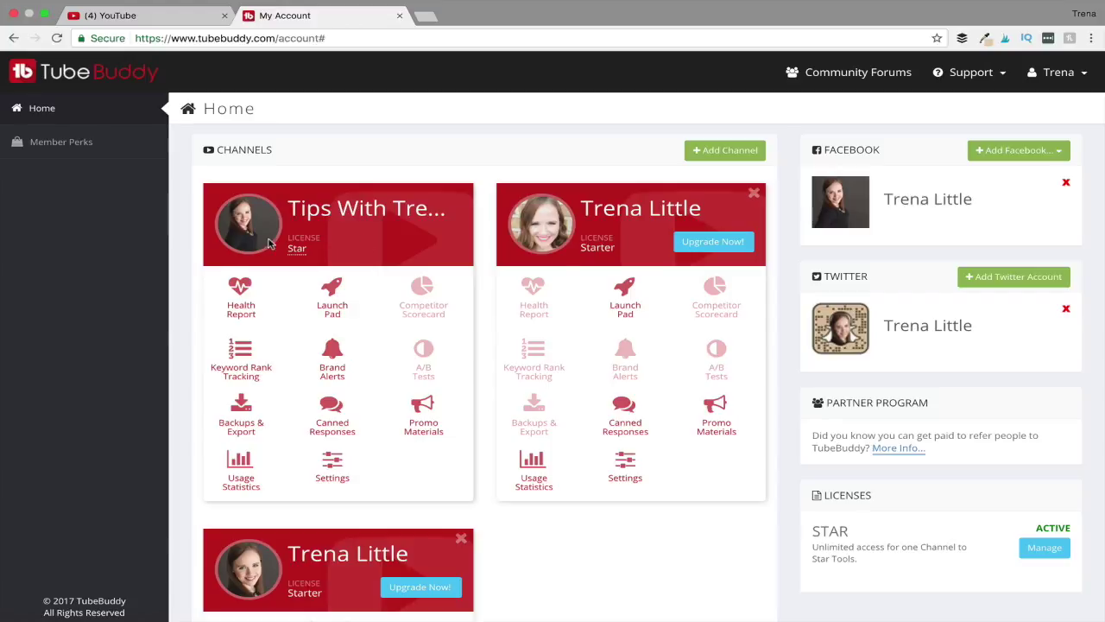
Open the channel's Health Report and review its 18.0K views, 661 subscribers and 85 uploads.
click(245, 307)
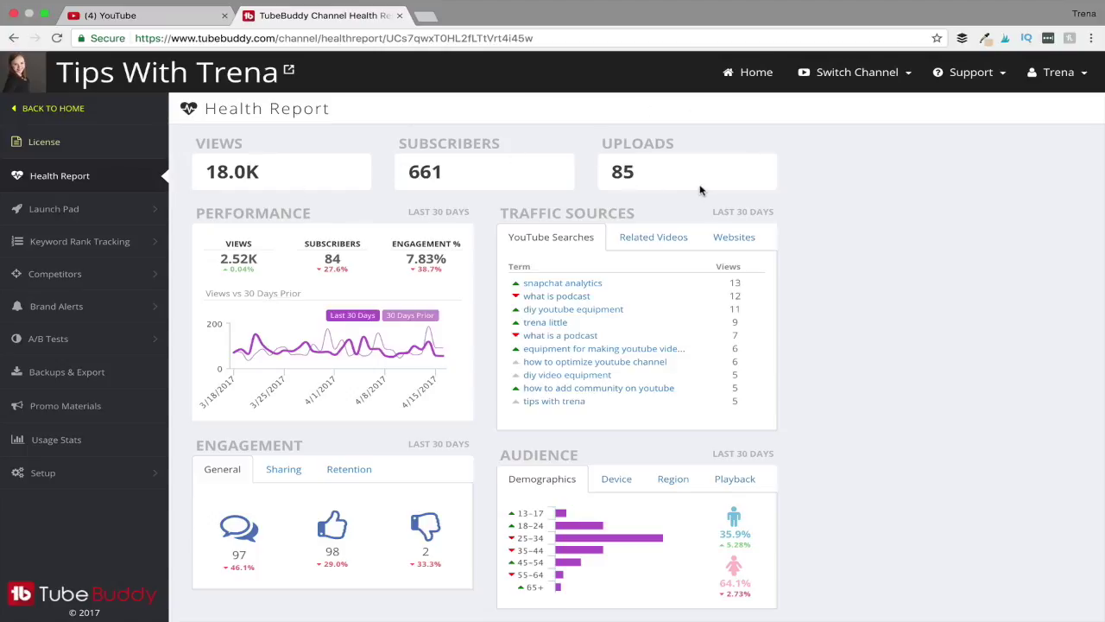
scroll(875, 249, down, 1)
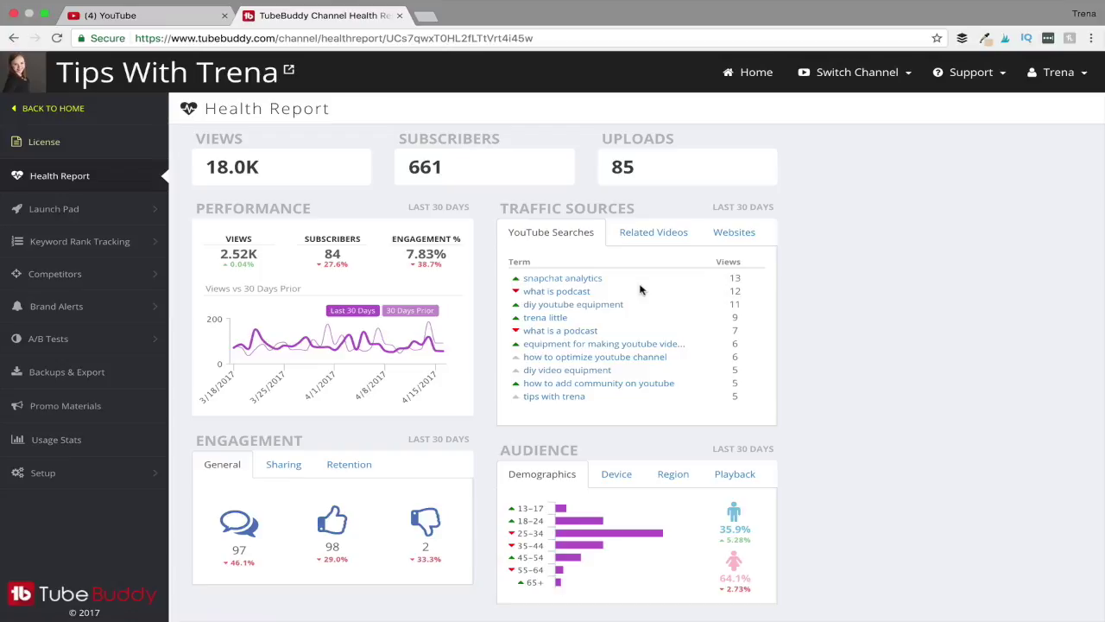
View Traffic Sources for Related Videos, then Websites, led by pinterest.com with 388.
click(661, 242)
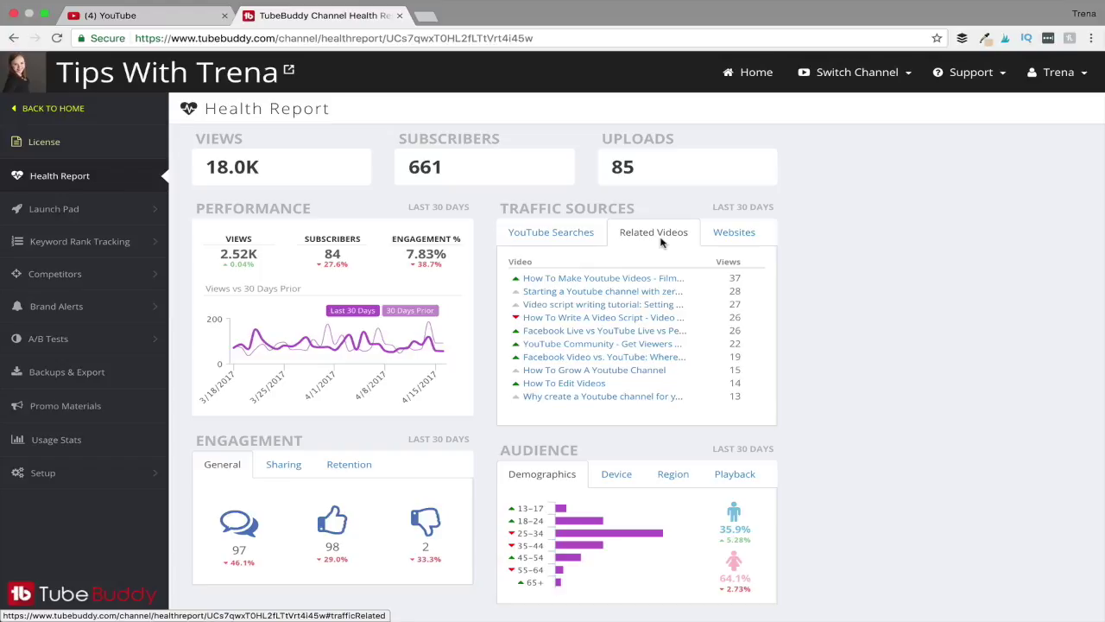
click(741, 237)
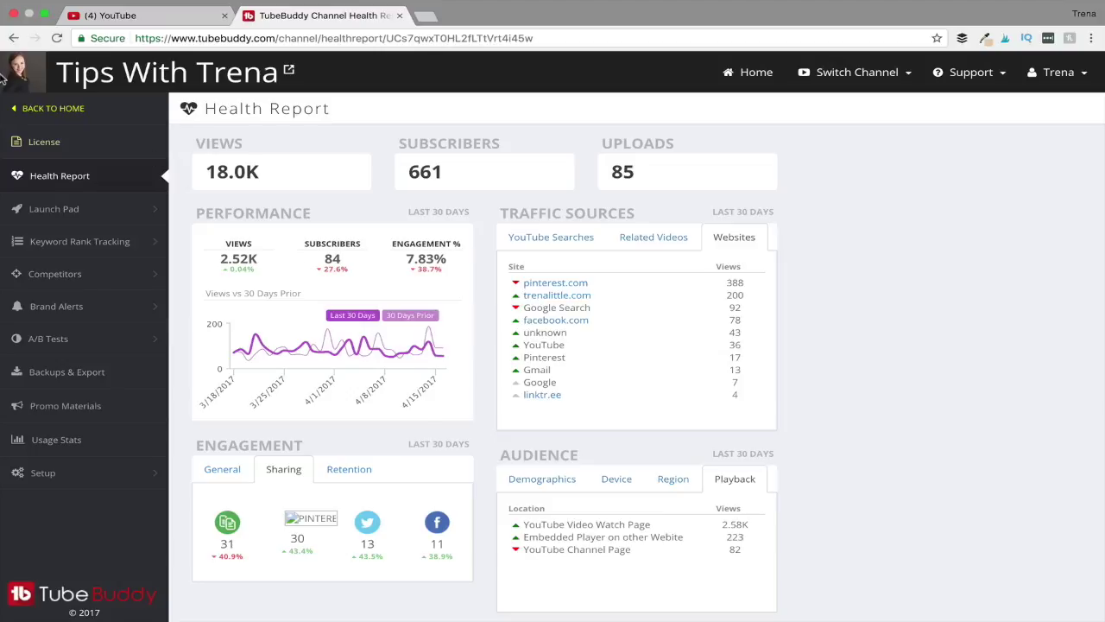
Return to account Home and open the channel's Launch Pad Dashboard of processed videos.
click(53, 107)
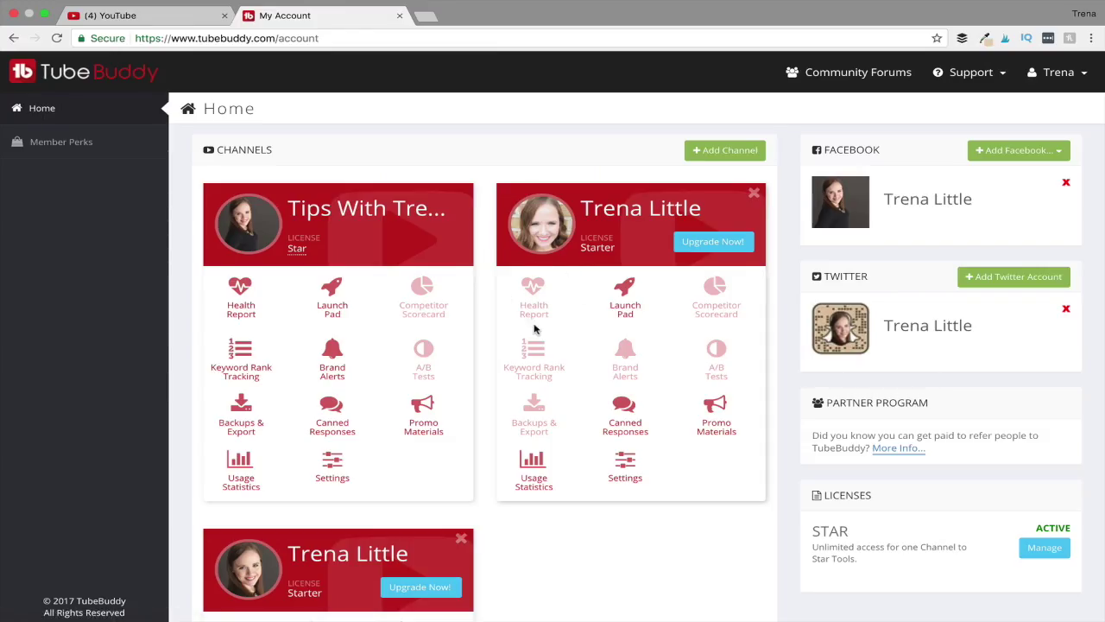
click(338, 297)
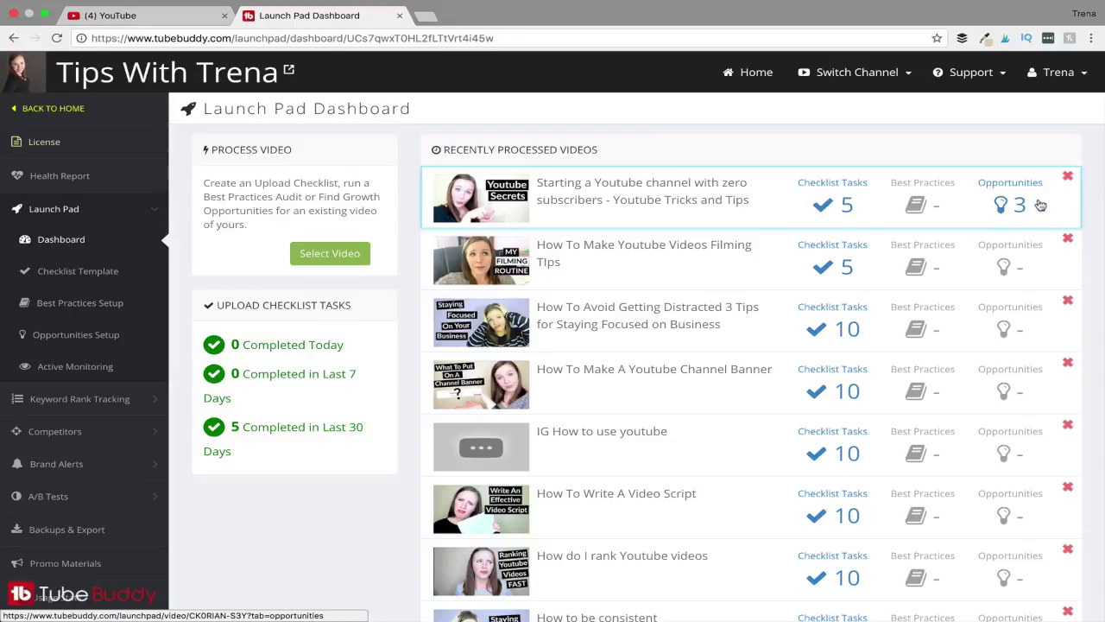
click(1023, 190)
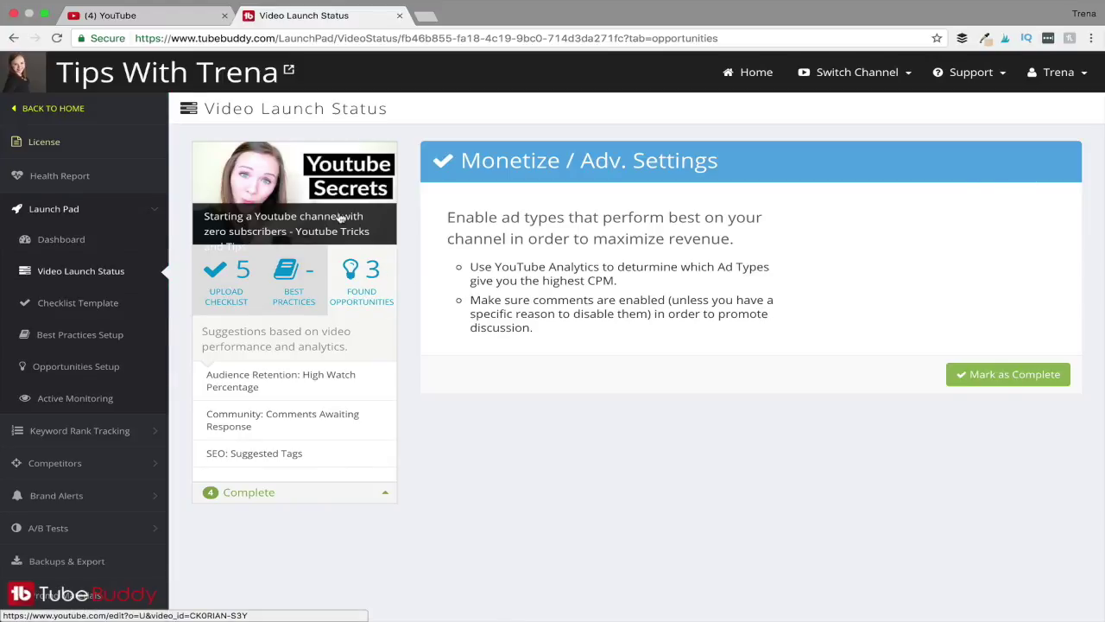
click(249, 459)
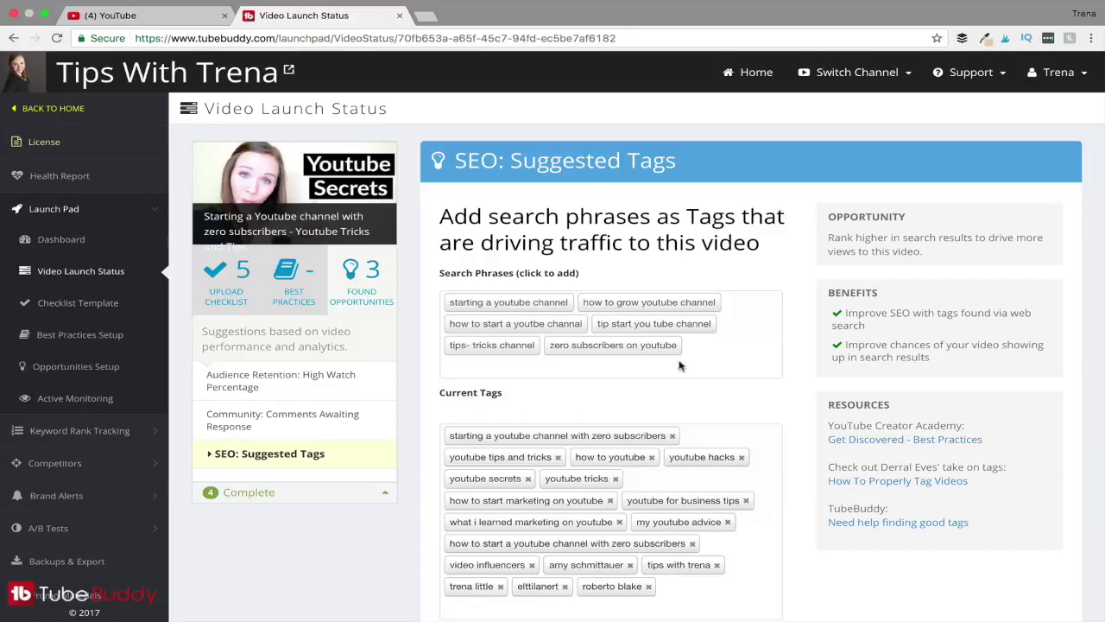
drag(449, 302, 535, 373)
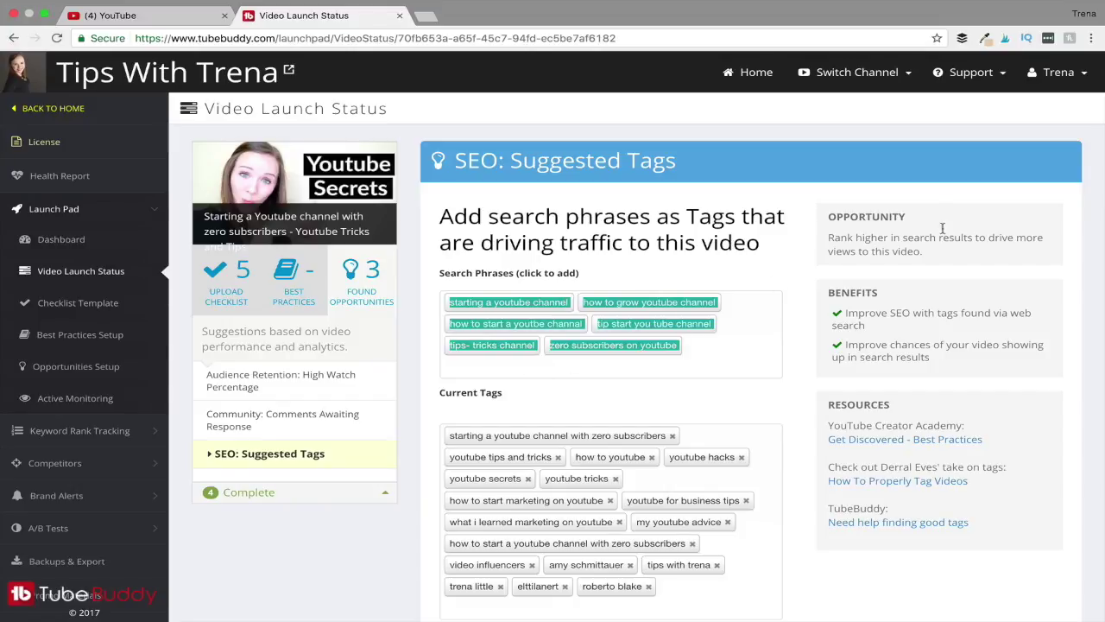
key(super+bracketleft)
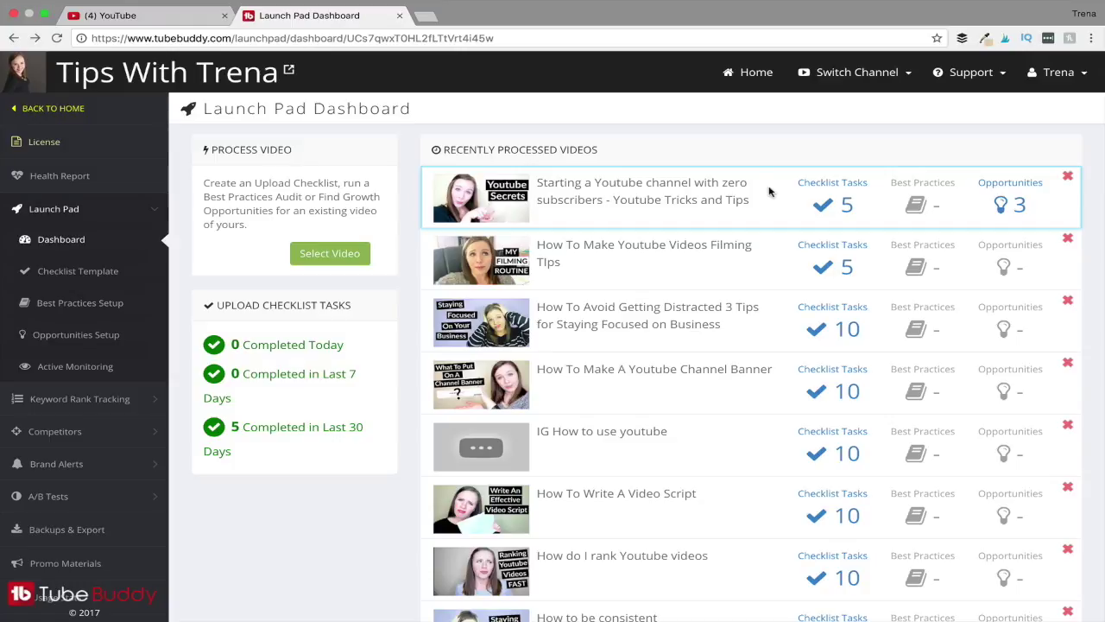
Open the zero-subscribers video's checklist, expand Complete tasks, and show its Best Practices.
click(829, 197)
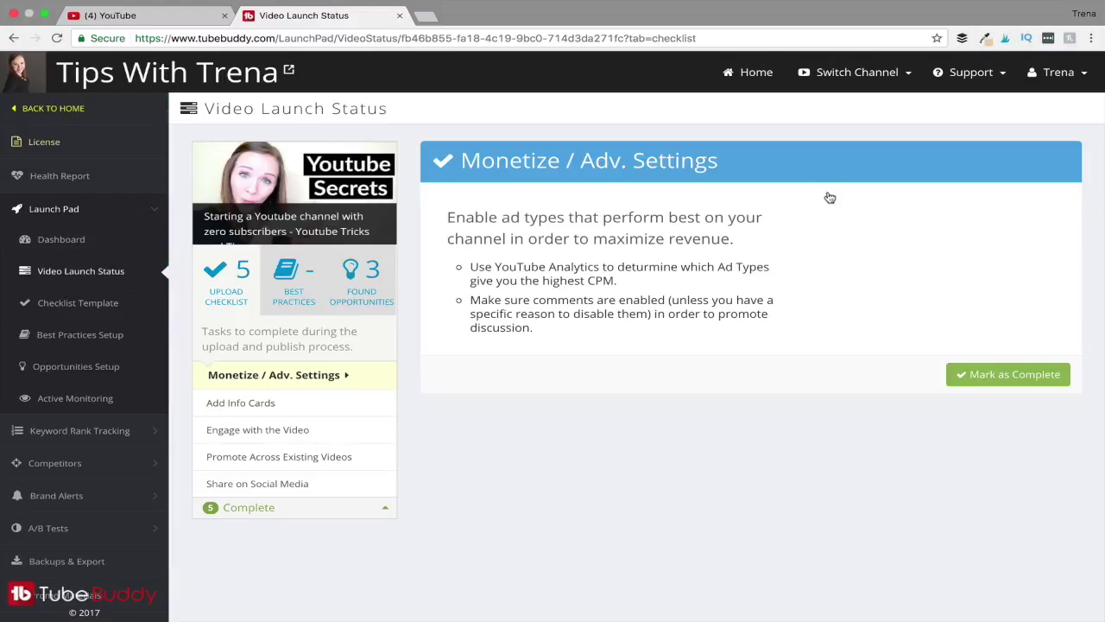
click(344, 505)
scroll(465, 474, down, 2)
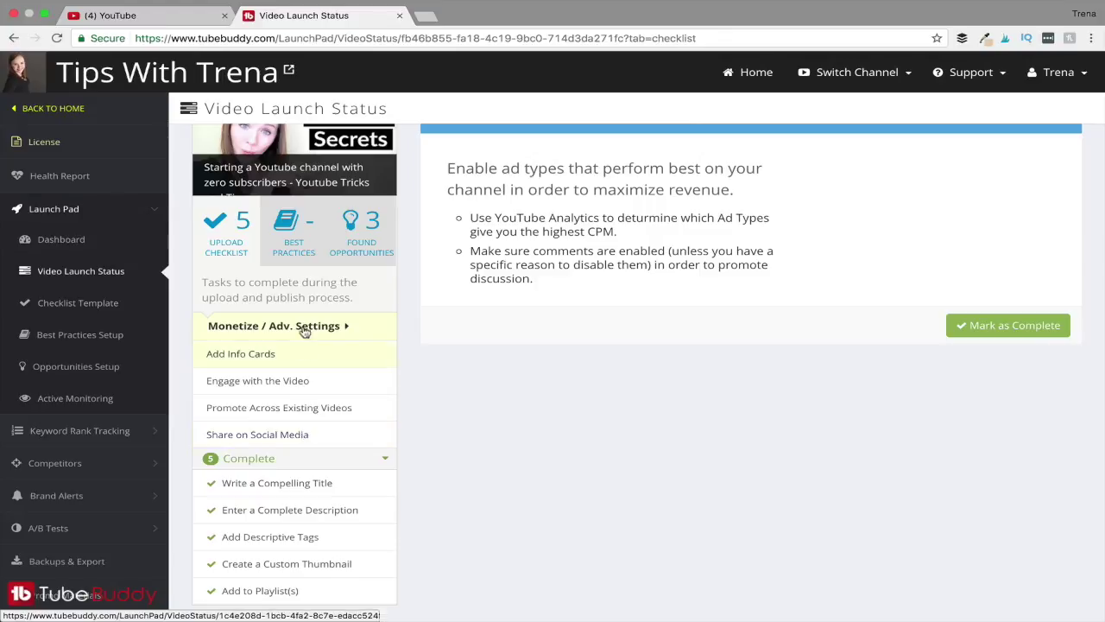
click(296, 248)
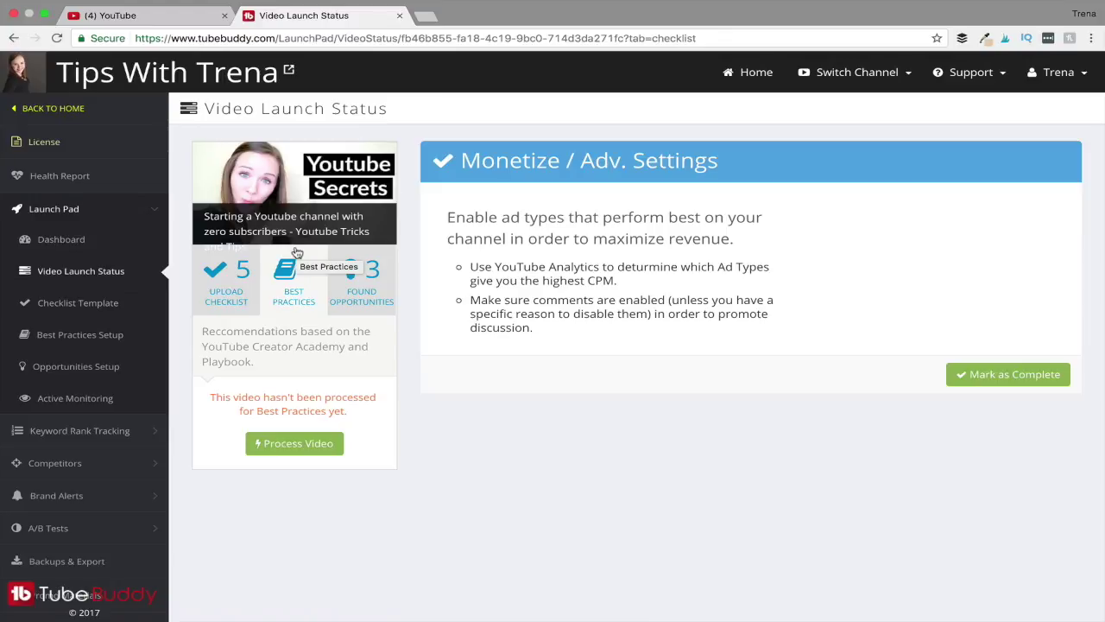
Process the video, revealing broken-links and title length issues in Best Practices.
click(317, 449)
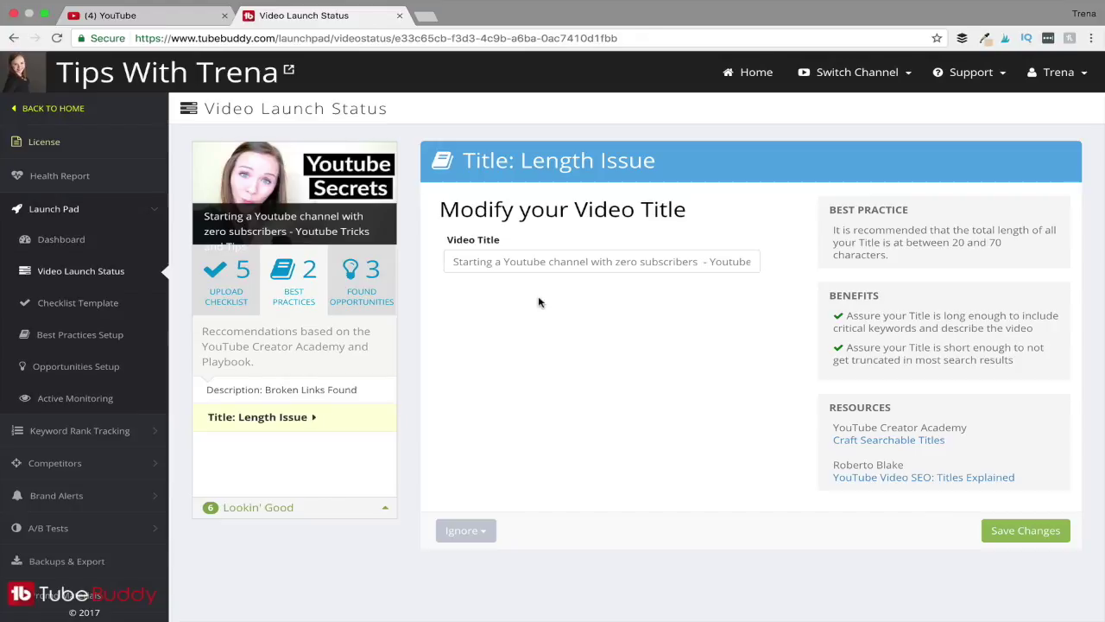
Fix the broken-links issue by moving the channelchallenge URL to its own line and saving the description.
click(275, 390)
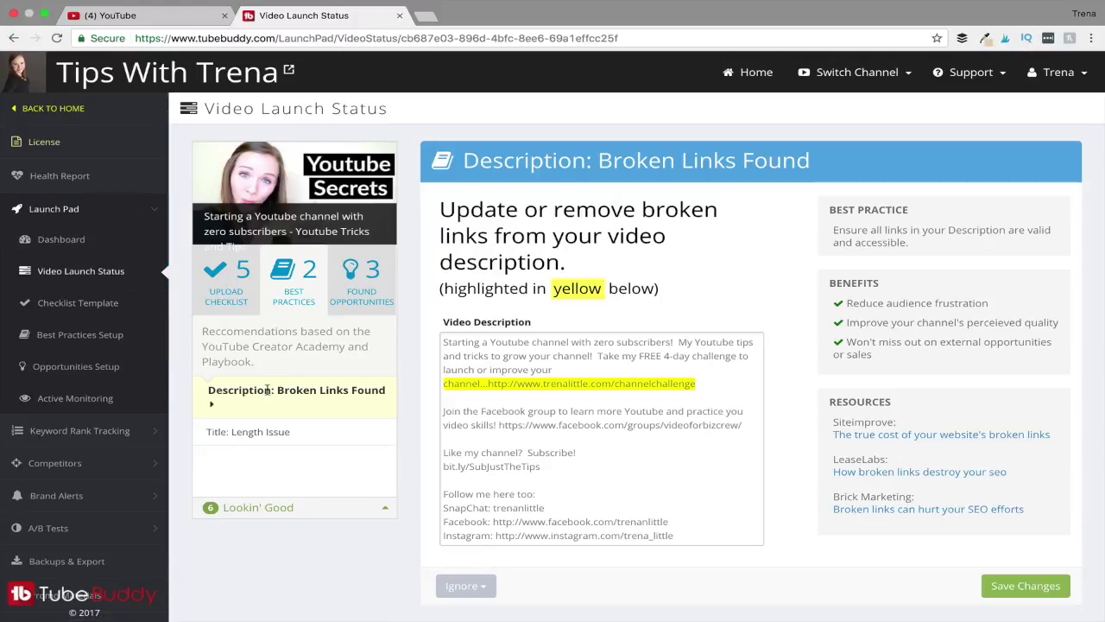
click(490, 384)
key(Return)
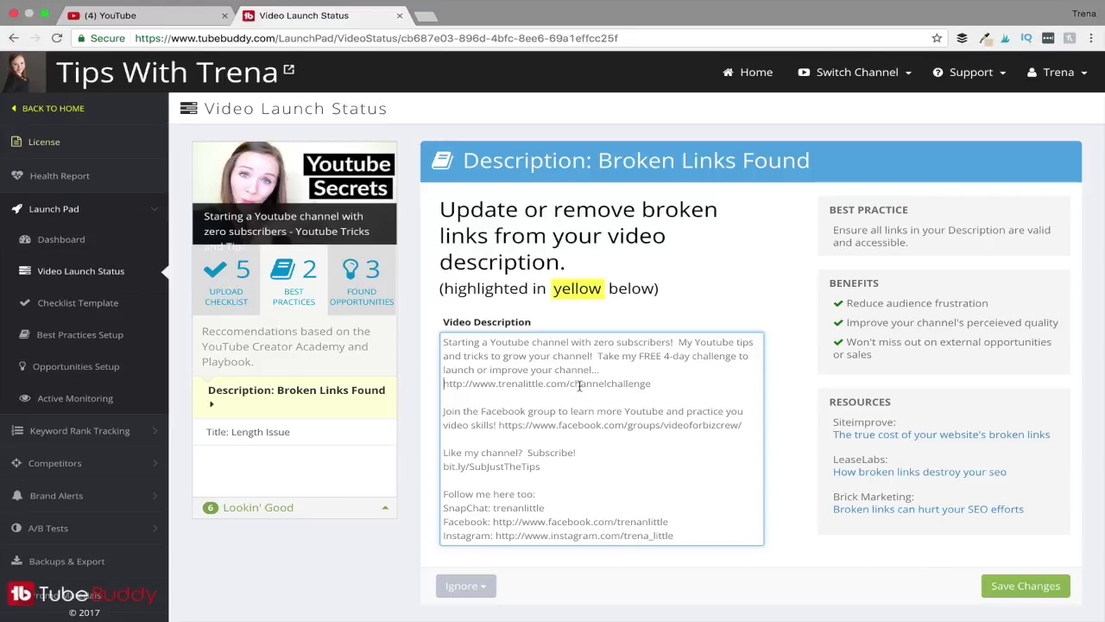
click(1029, 589)
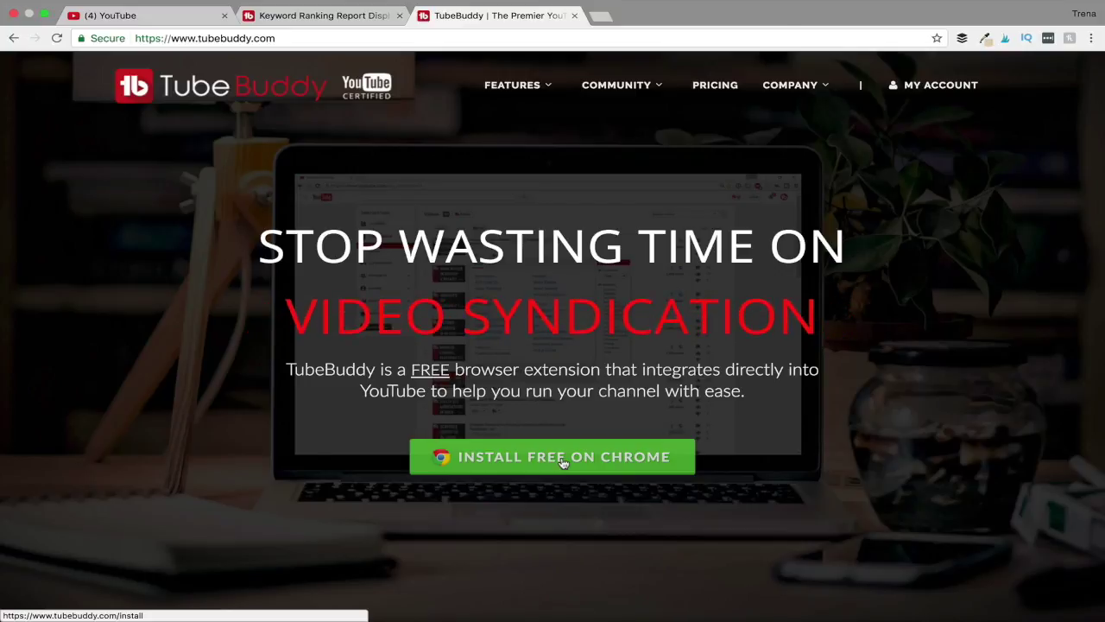
Install the free TubeBuddy for YouTube extension from the Chrome Web Store.
click(562, 464)
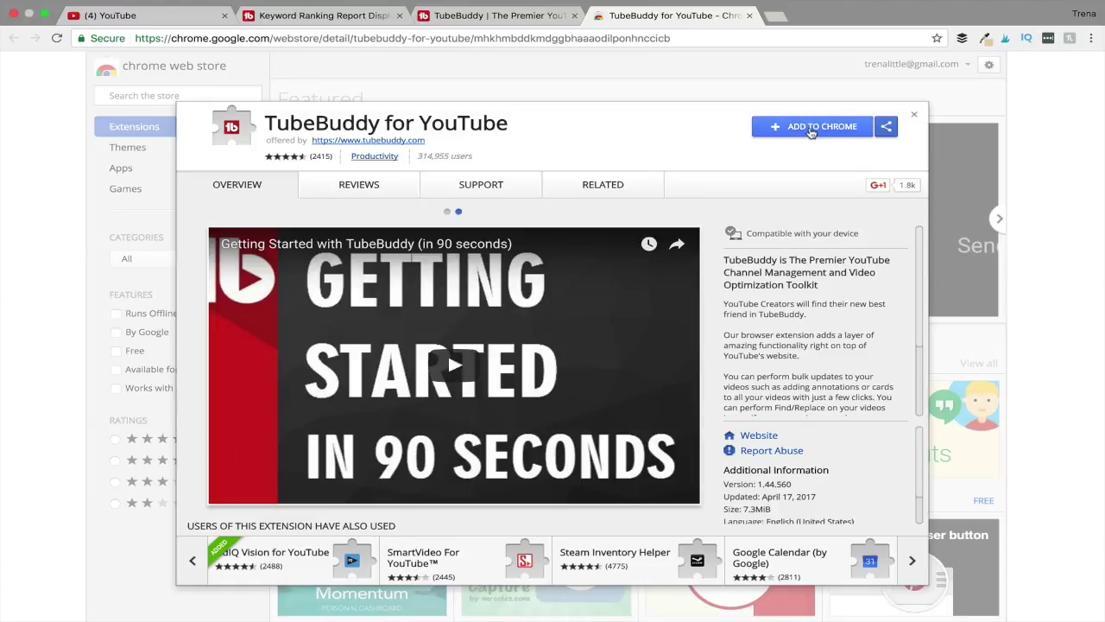
click(810, 130)
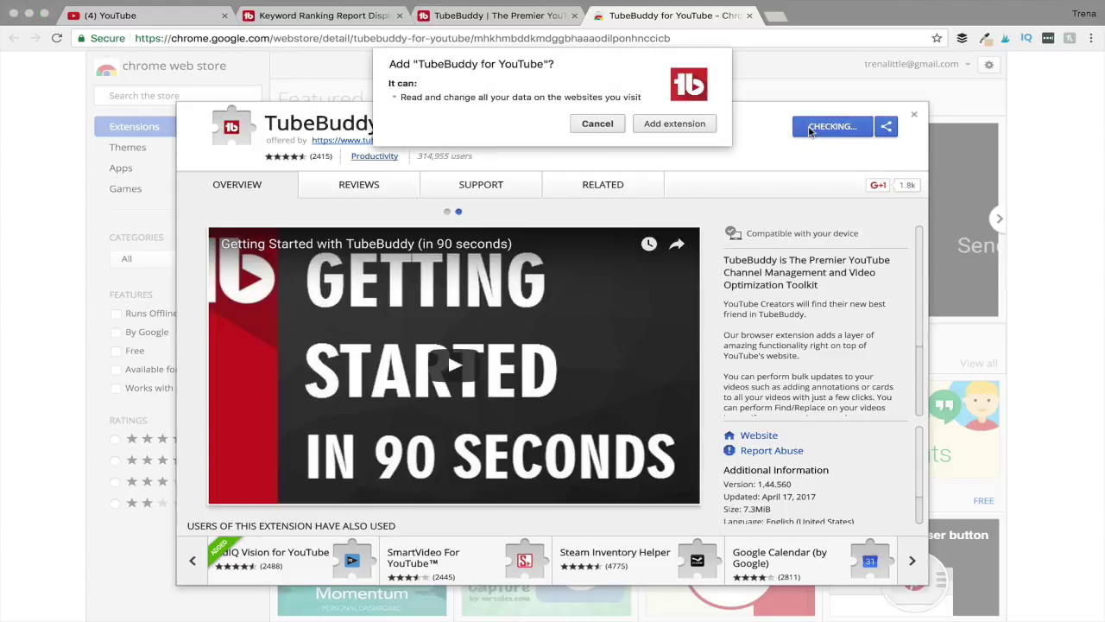
click(695, 125)
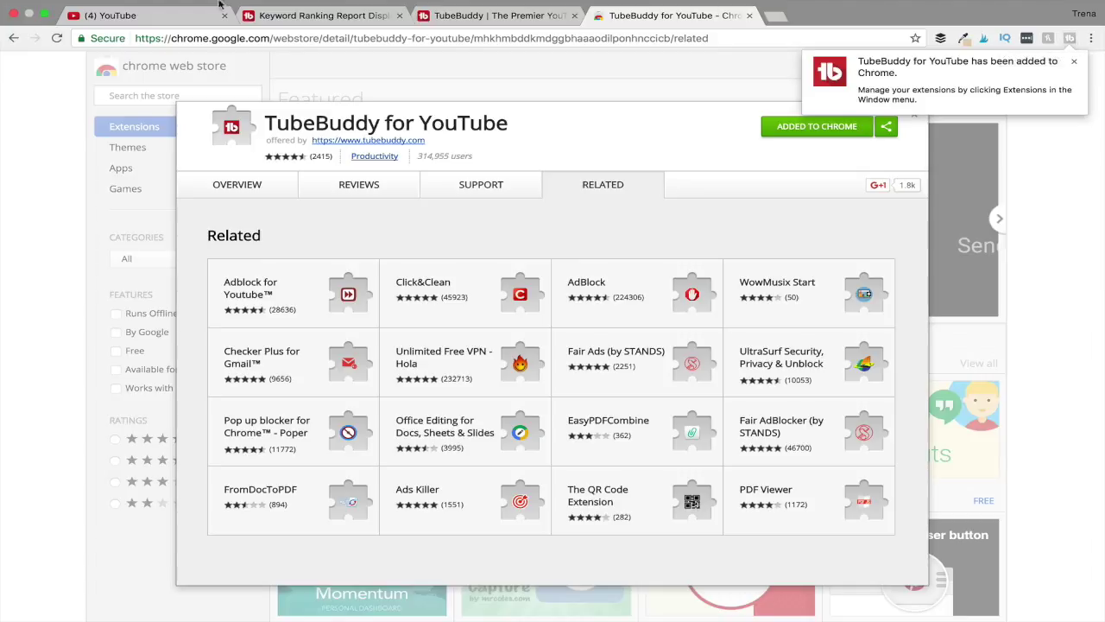
Reload YouTube and re-link the channel, granting TubeBuddy offline access to the Google account.
click(143, 14)
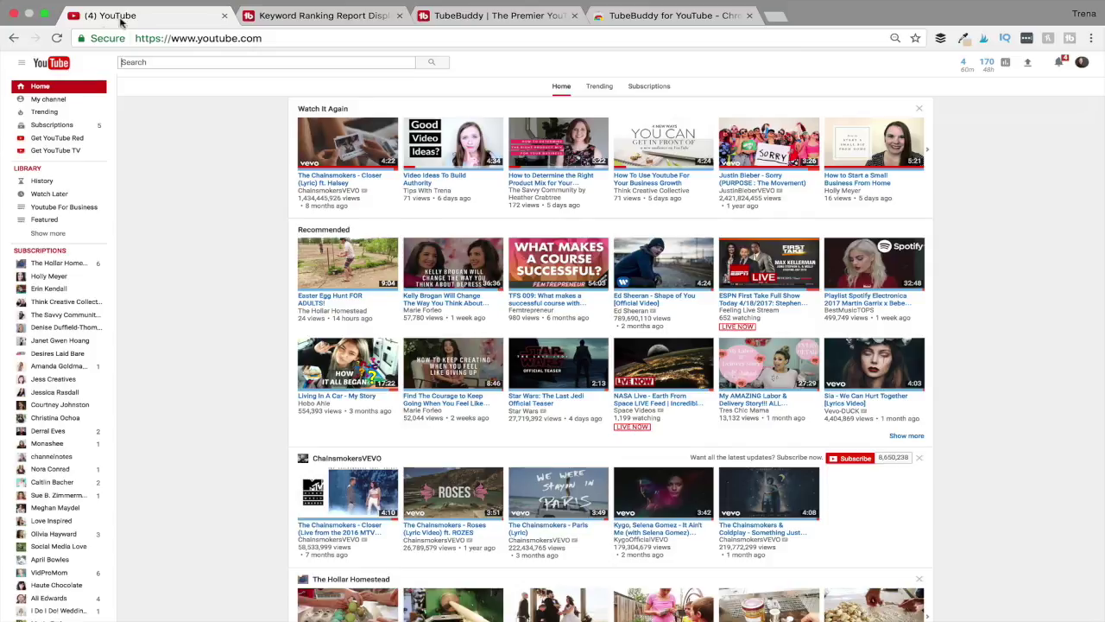
click(57, 38)
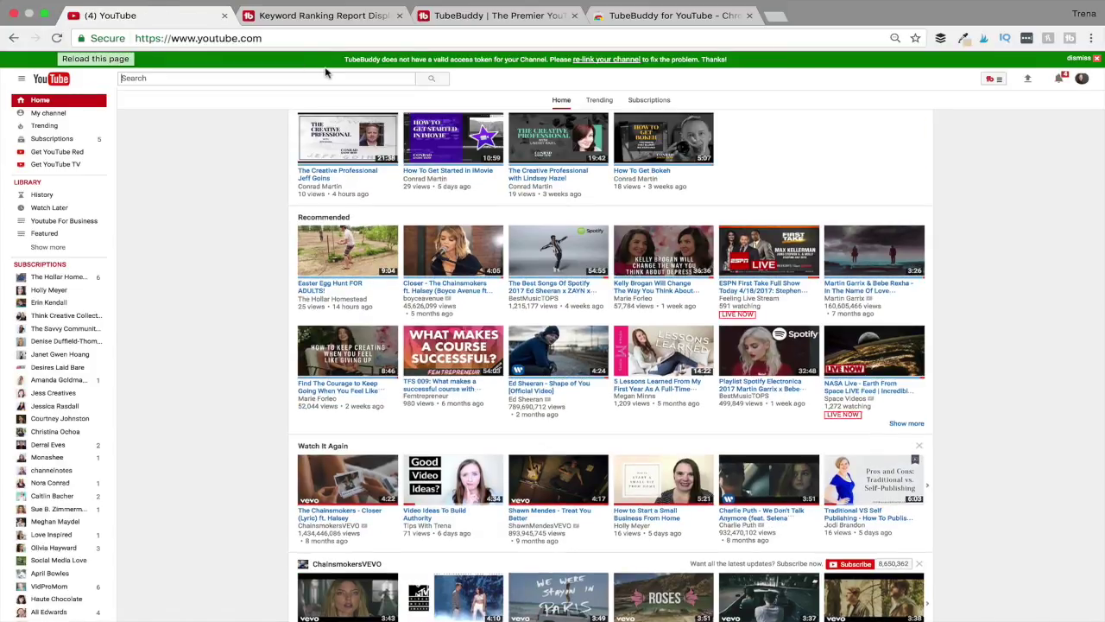
click(612, 60)
click(788, 223)
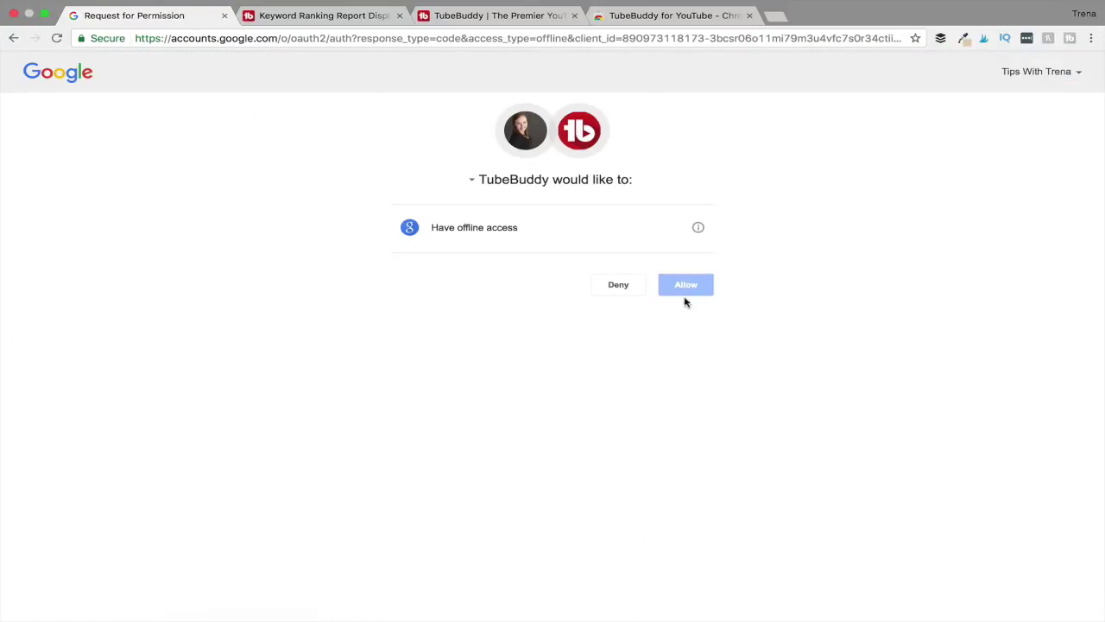
click(686, 288)
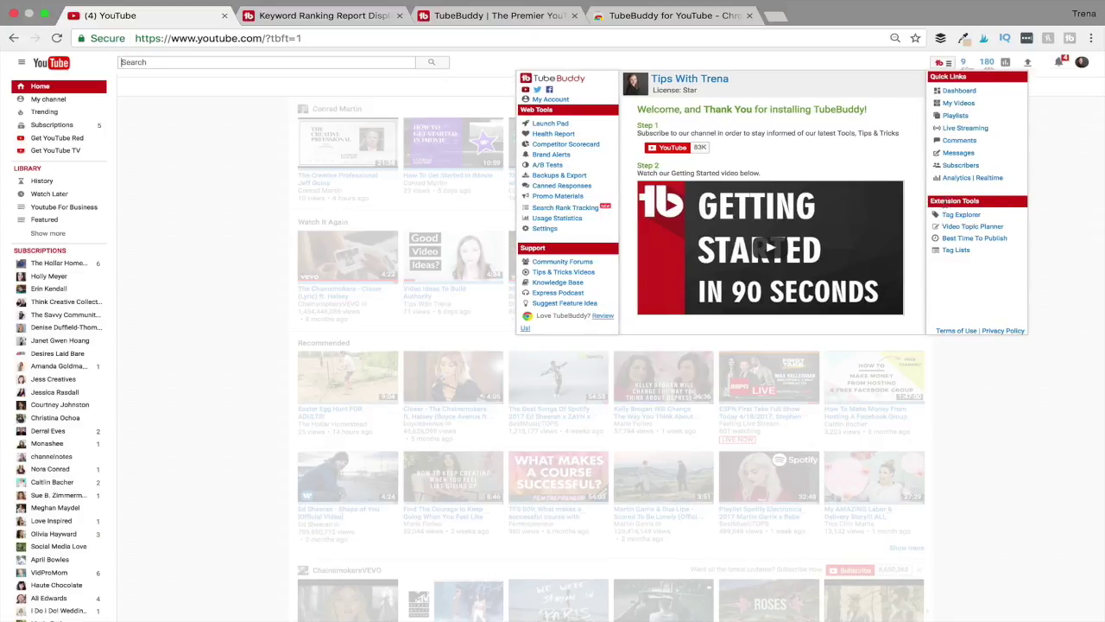
Explore the tag 'why create a youtube channel for your business' in Tag Explorer, scoring 42/100.
click(960, 215)
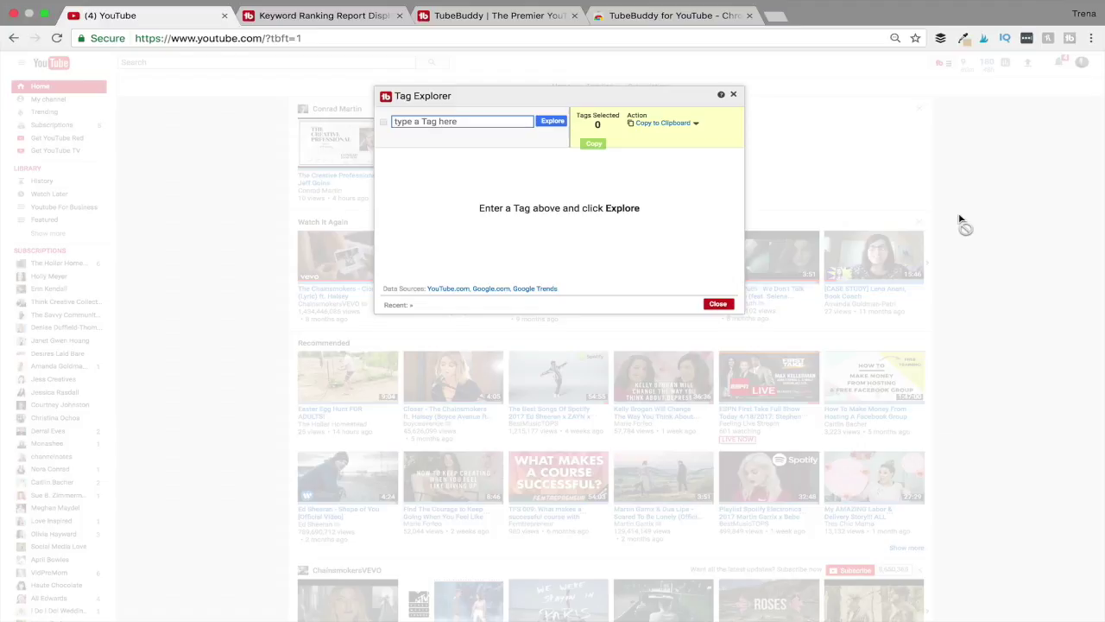
text(why )
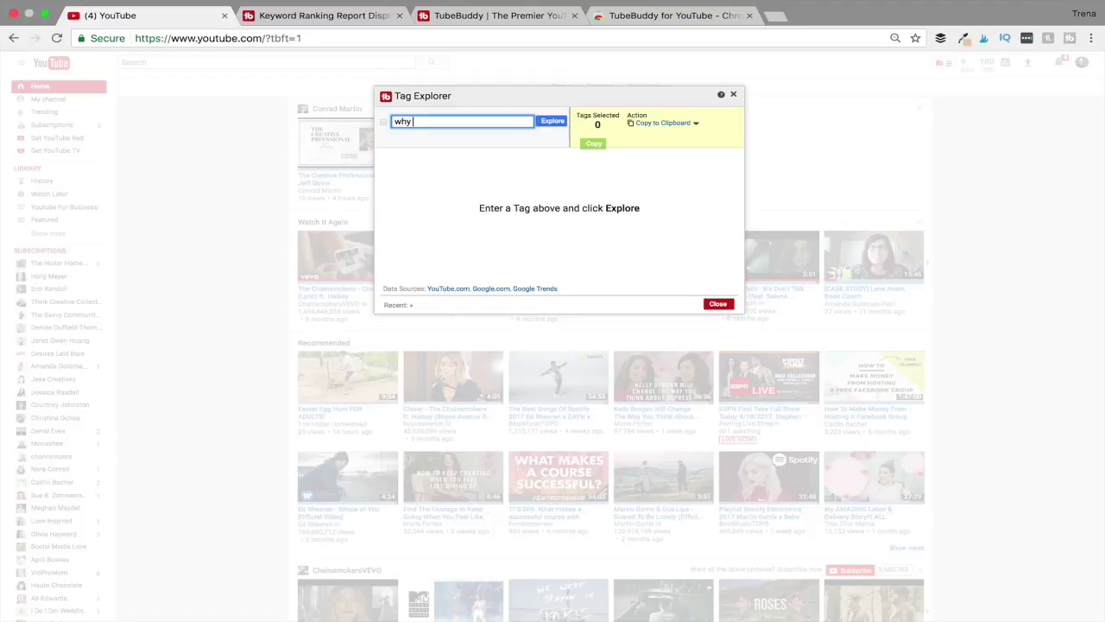
text(create a youtube channel for your business)
key(Return)
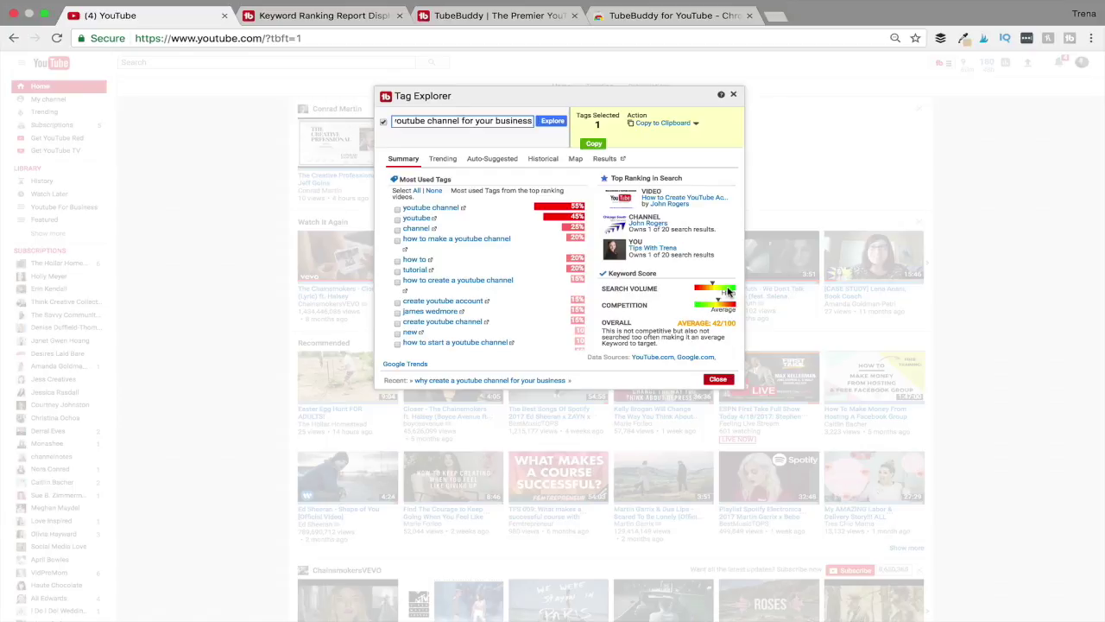
key(Home)
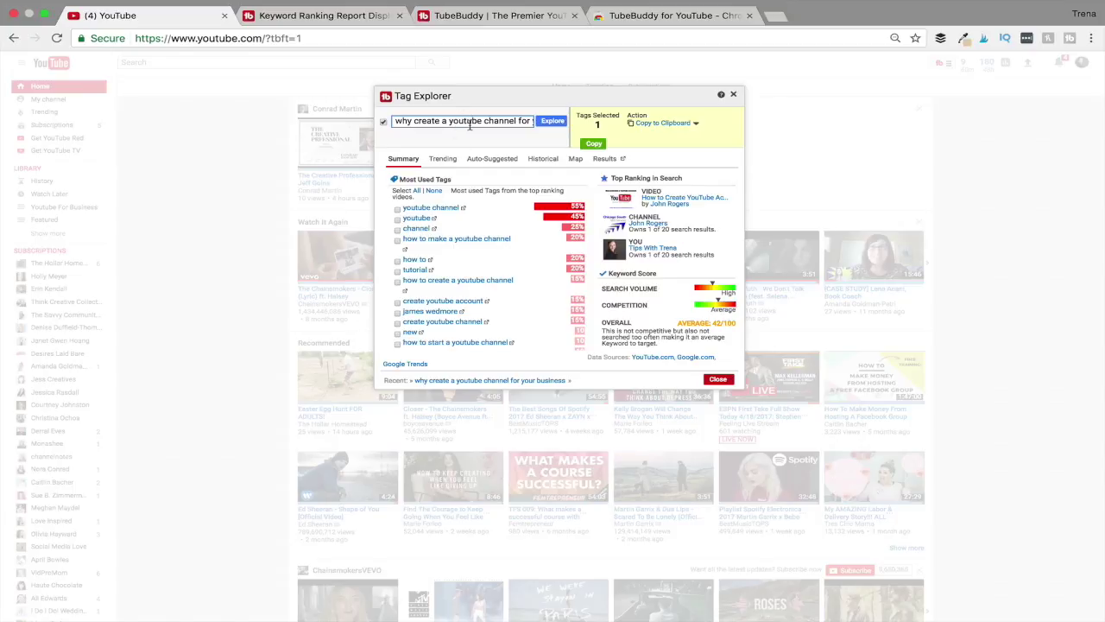
key(End)
scroll(478, 247, down, 3)
scroll(478, 248, down, 5)
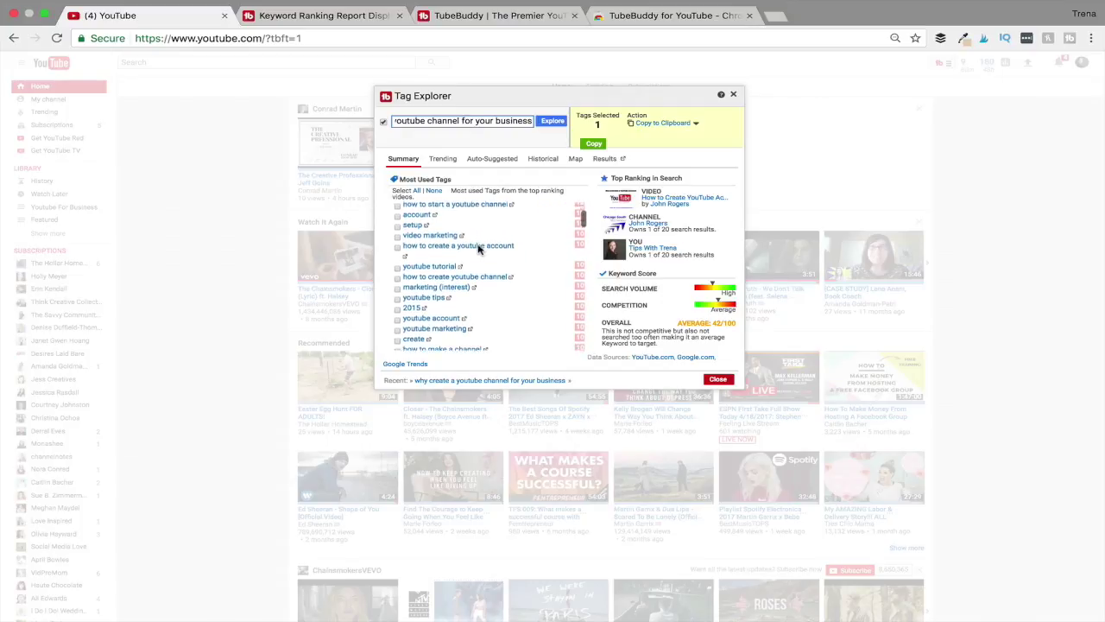
scroll(478, 248, down, 2)
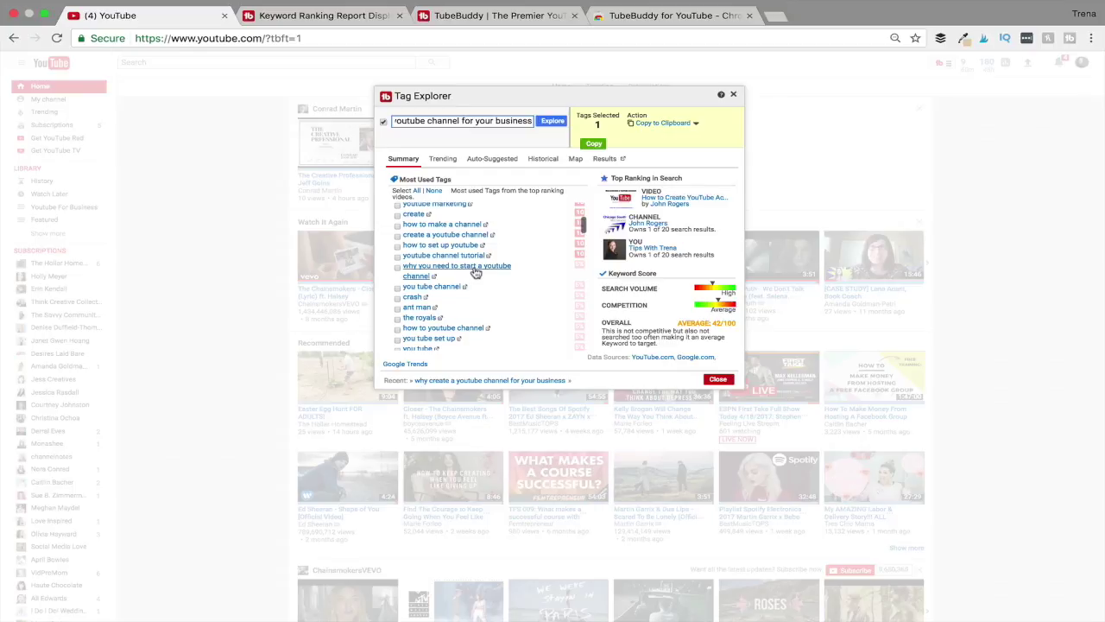
Explore 'why you need to start a youtube channel', then 'how to start a youtube channel for your small business', showing its empty auto-suggestions.
click(476, 273)
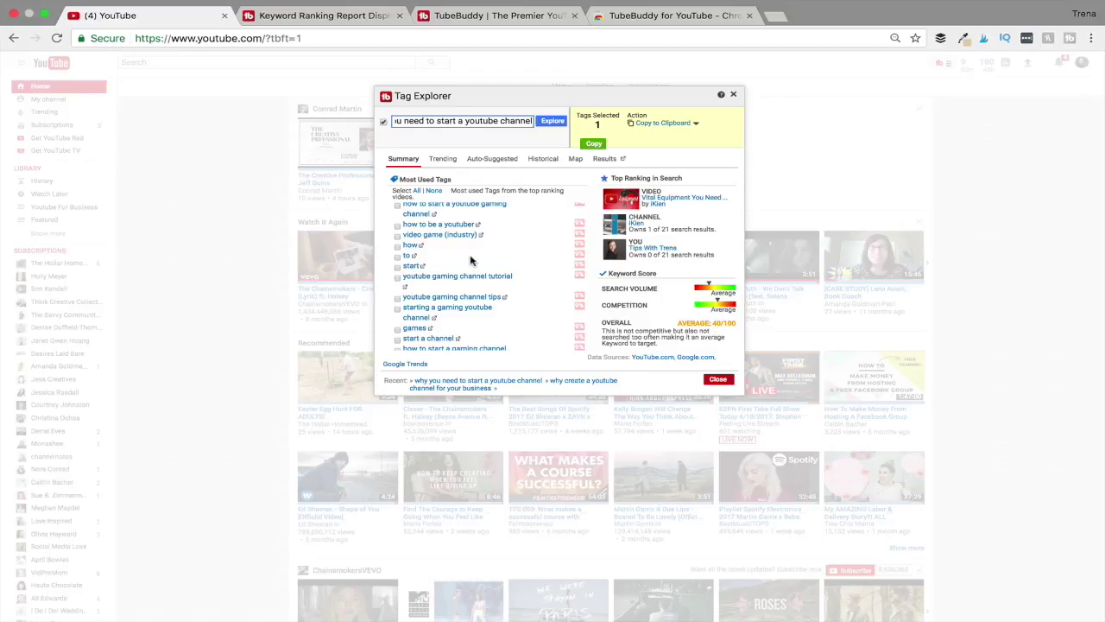
scroll(472, 260, down, 1)
scroll(472, 260, down, 5)
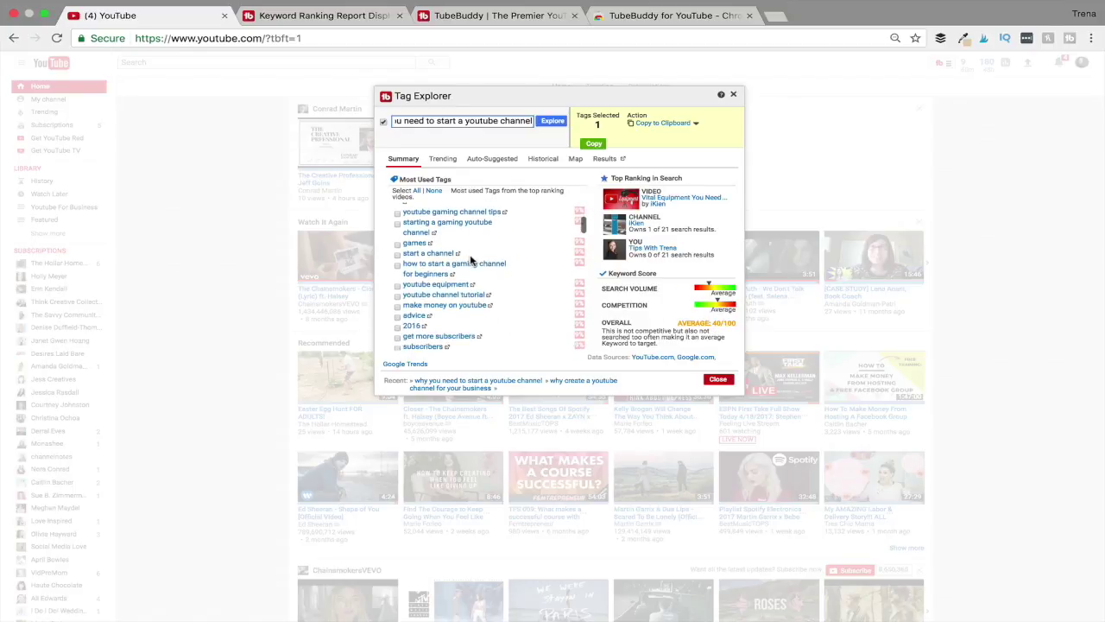
scroll(455, 271, down, 8)
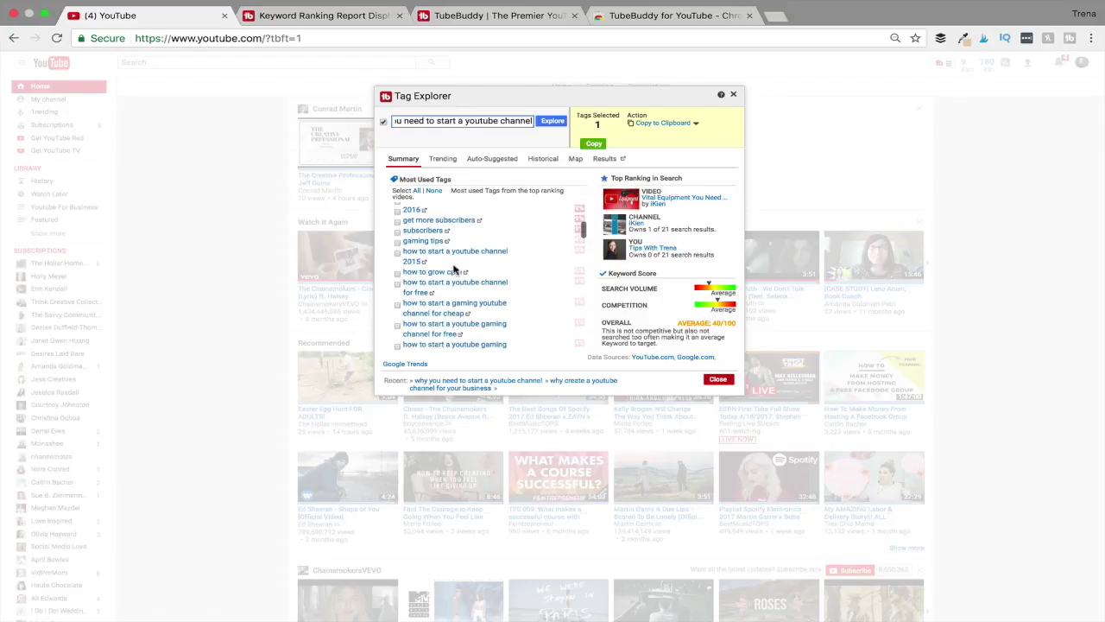
scroll(455, 271, down, 5)
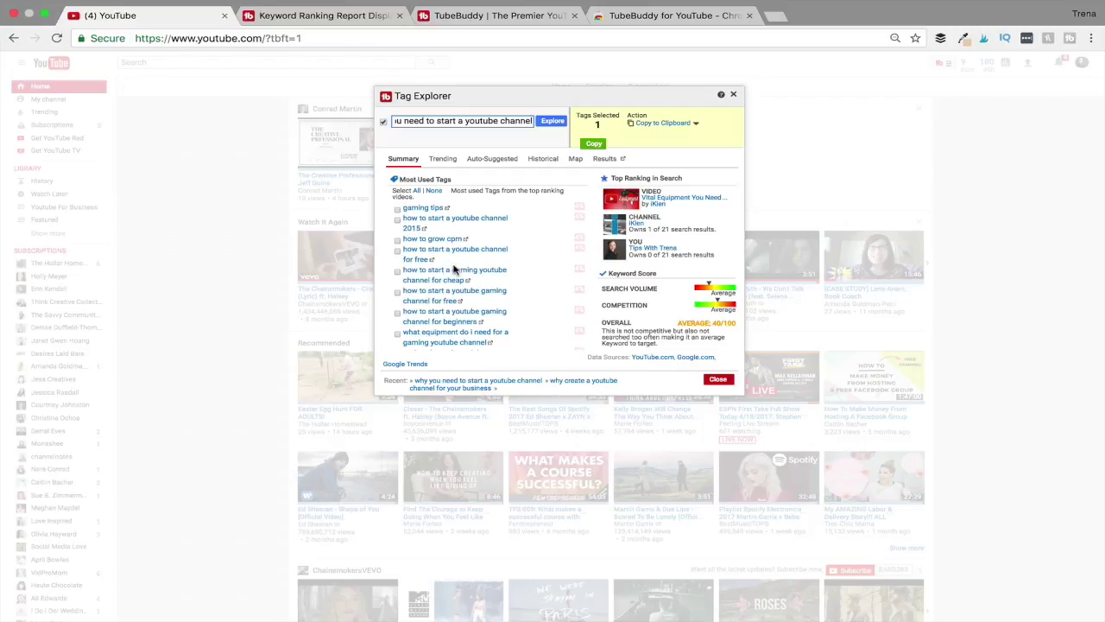
click(458, 269)
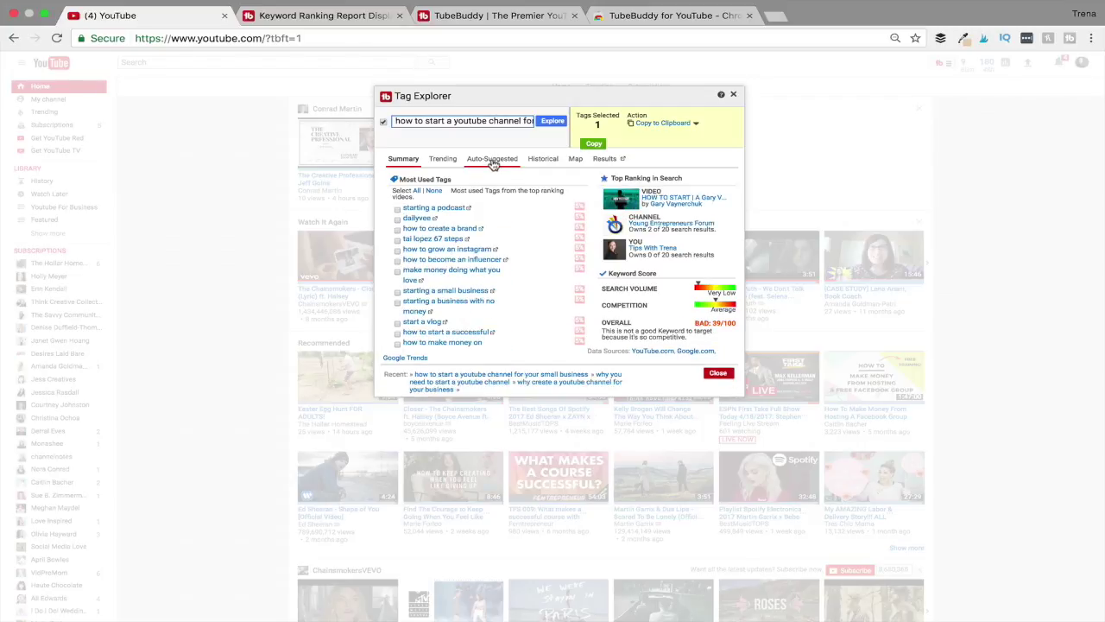
click(493, 161)
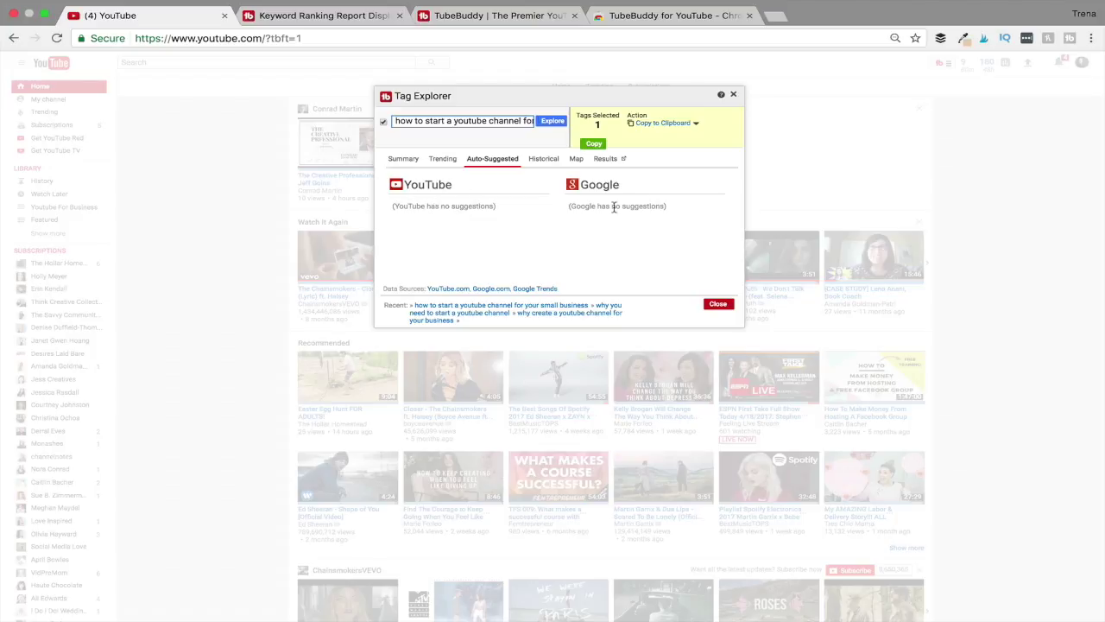
Replace the Tag Explorer query with 'how to use a quiz to grow your email list' and explore it.
triple_click(480, 123)
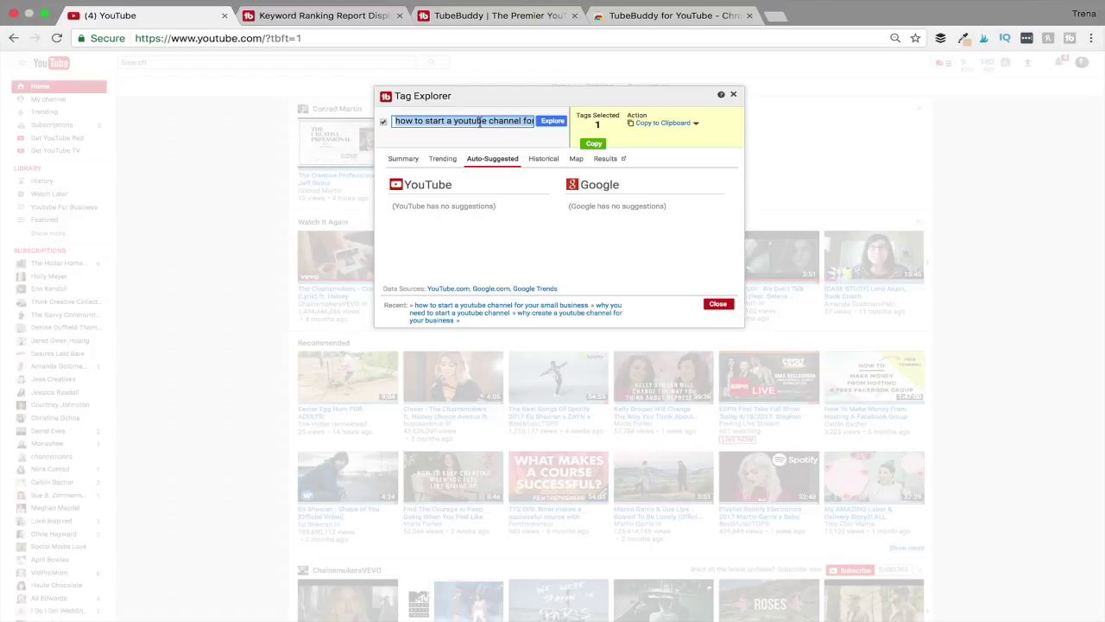
text(how to use a quiz to grow your email list)
key(Return)
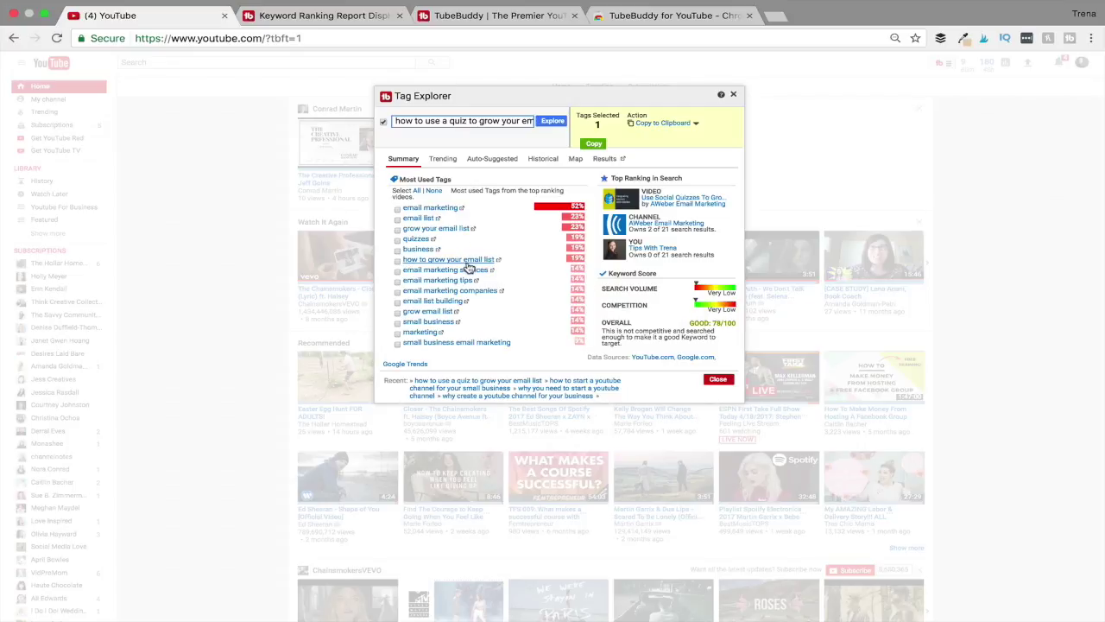
Explore 'how to grow your email list' from Most Used Tags and list its YouTube and Google auto-suggestions.
click(467, 261)
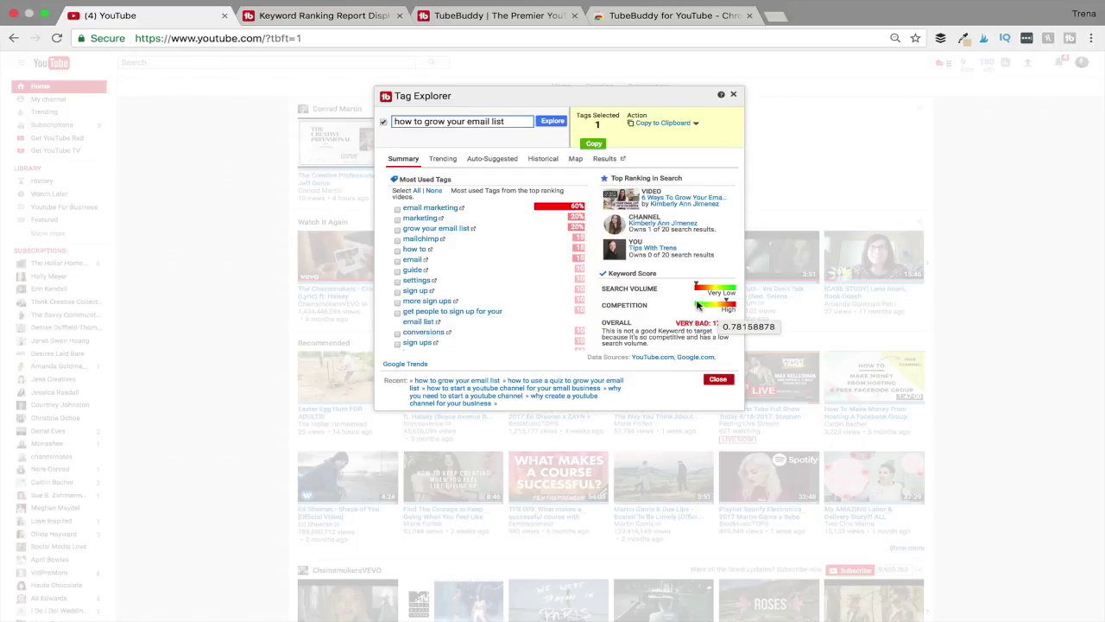
click(502, 167)
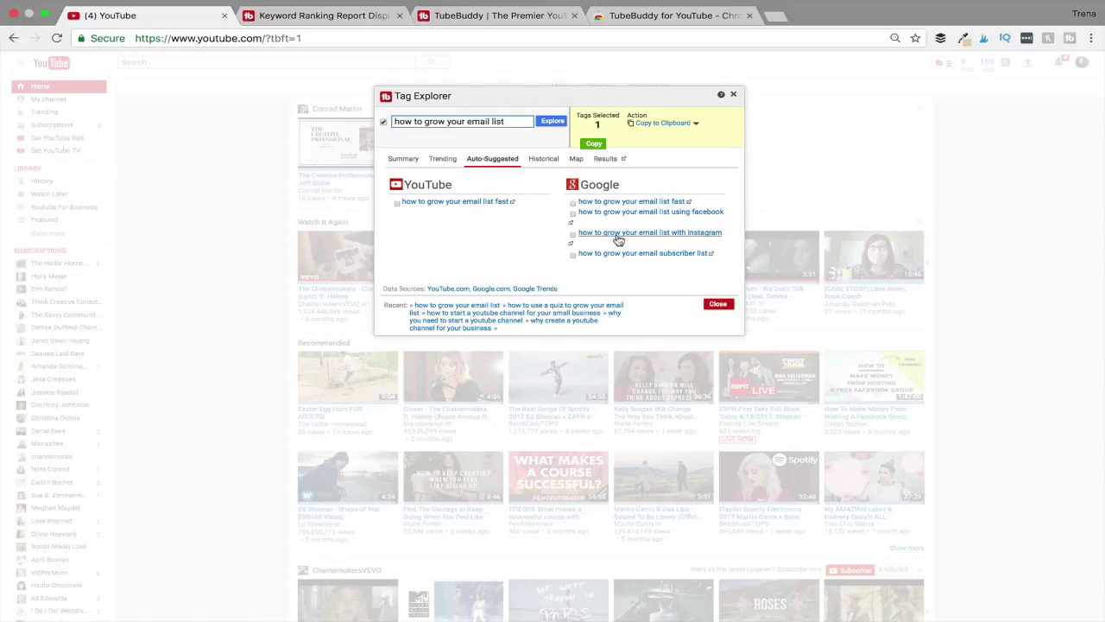
Explore the Google suggestion 'how to grow your email list with instagram' and view its Summary scores.
click(617, 234)
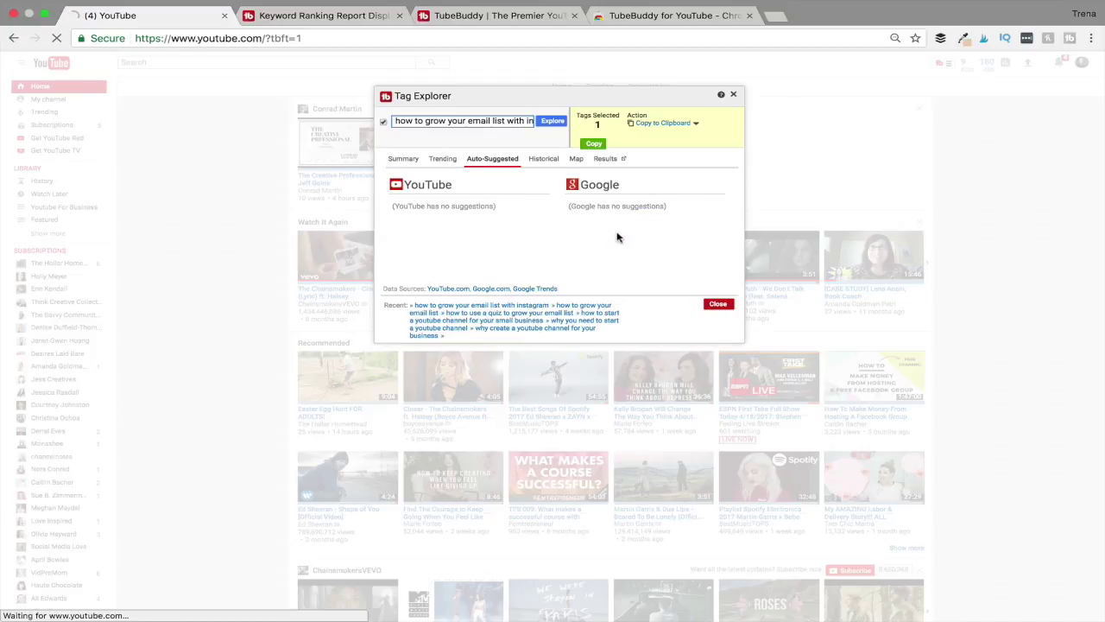
click(404, 162)
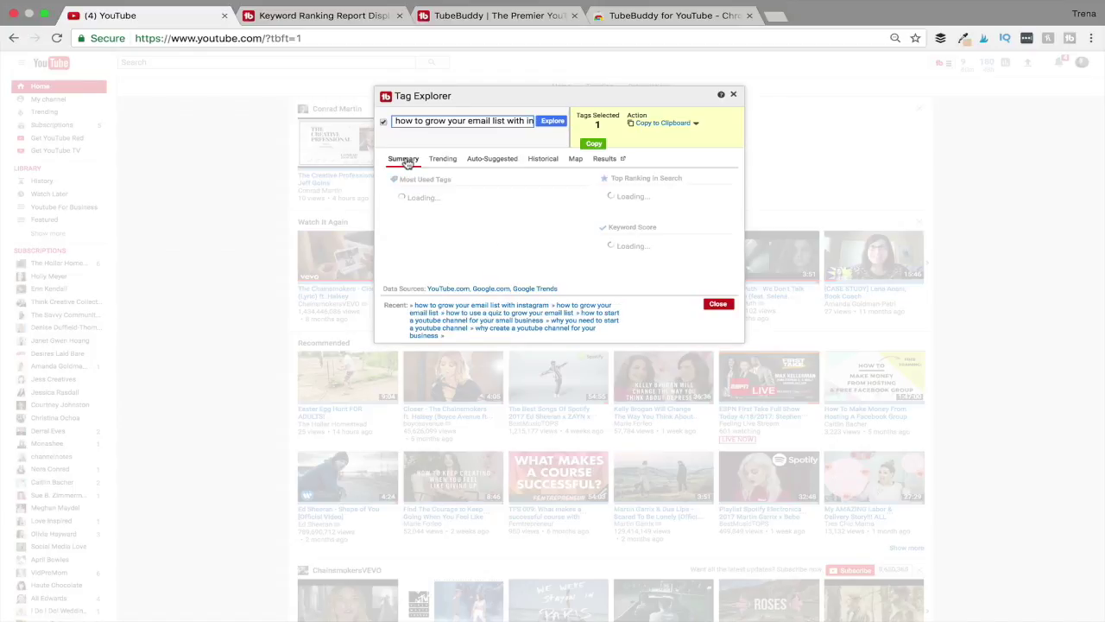